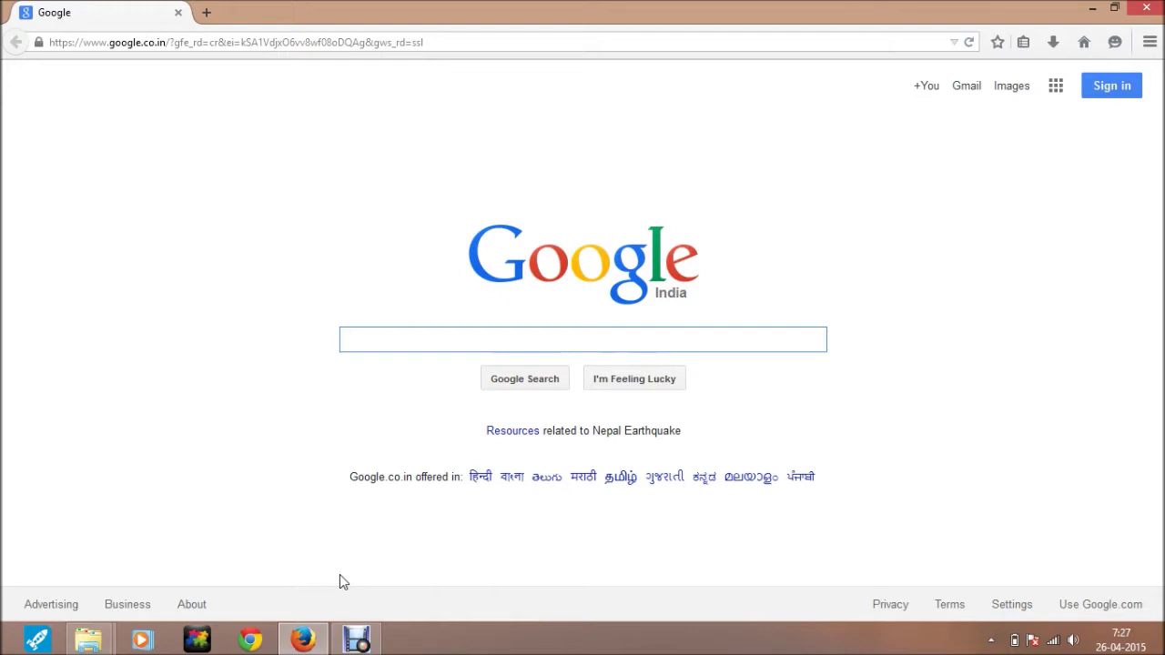
# Step: Search Google for 'download abaqus 6.13 student edition' using the autocomplete suggestions
pyautogui.write('f')
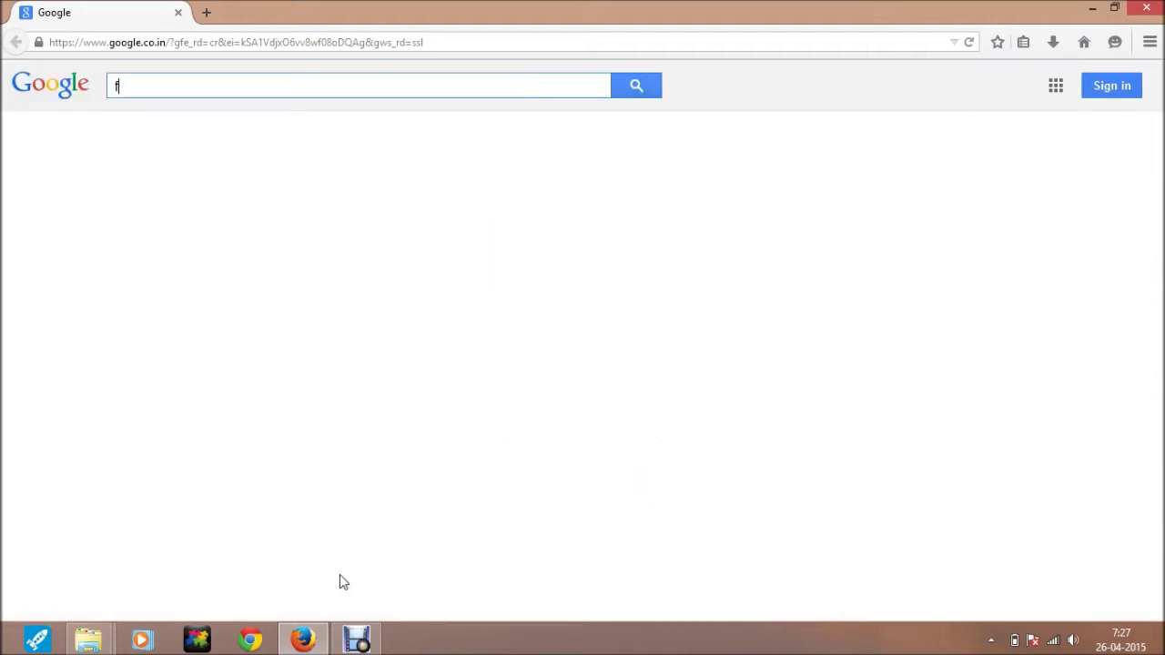
pyautogui.press('BackSpace')
pyautogui.write('do')
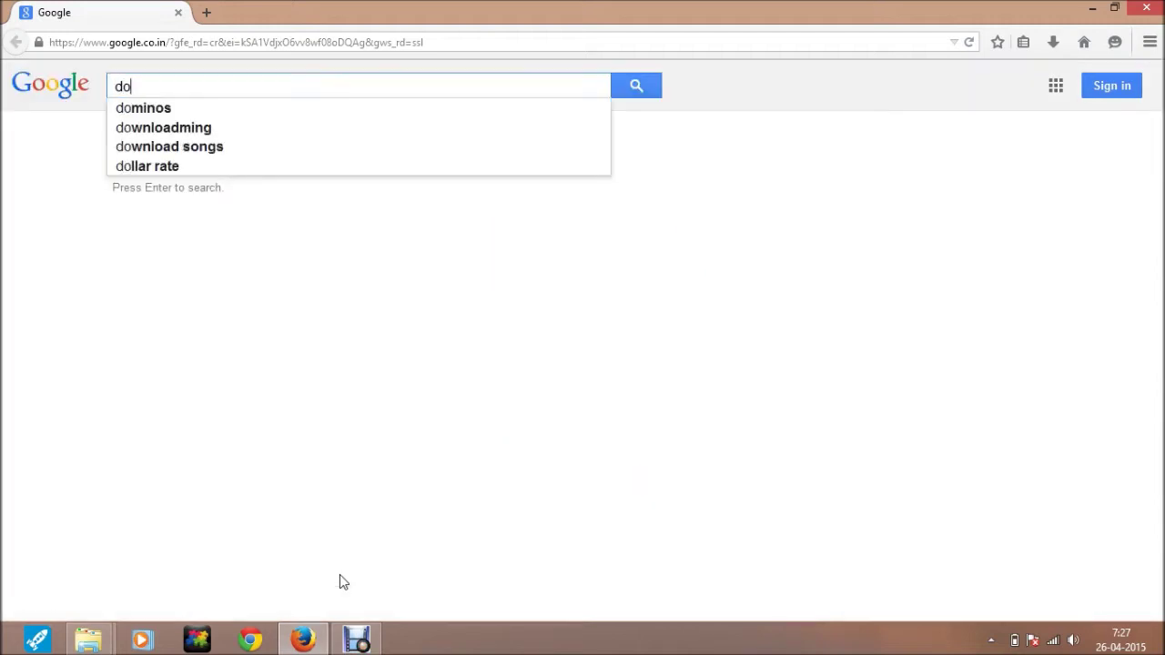
pyautogui.write('wnload ')
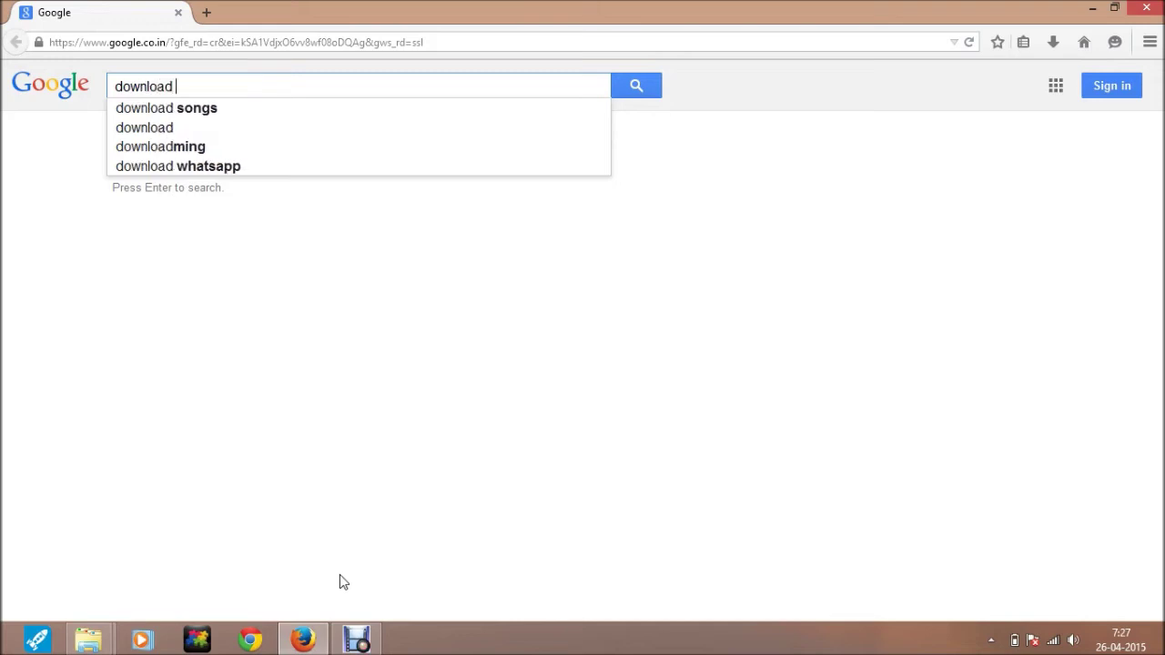
pyautogui.write('aba')
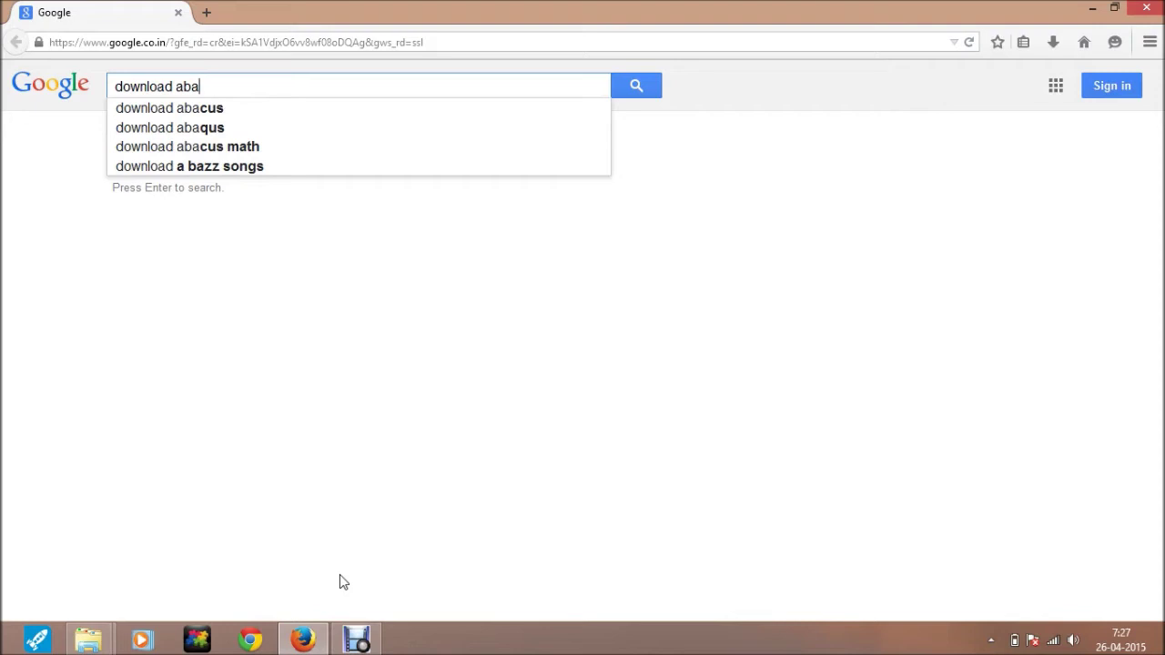
pyautogui.write('q')
pyautogui.press('Down')
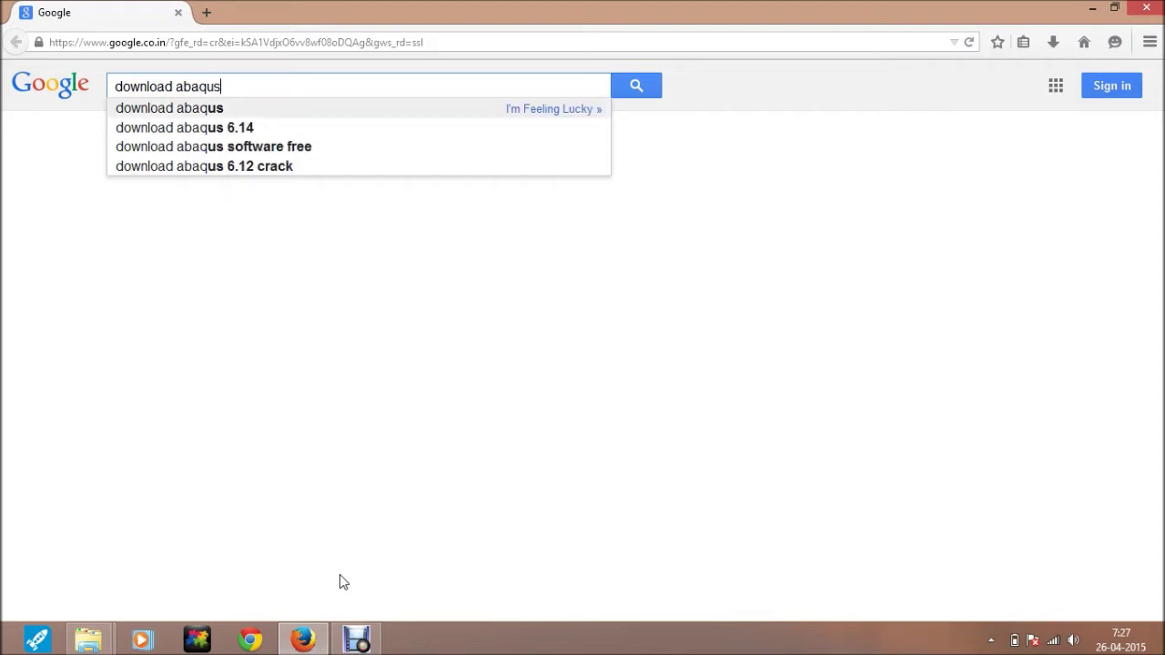
pyautogui.write('st')
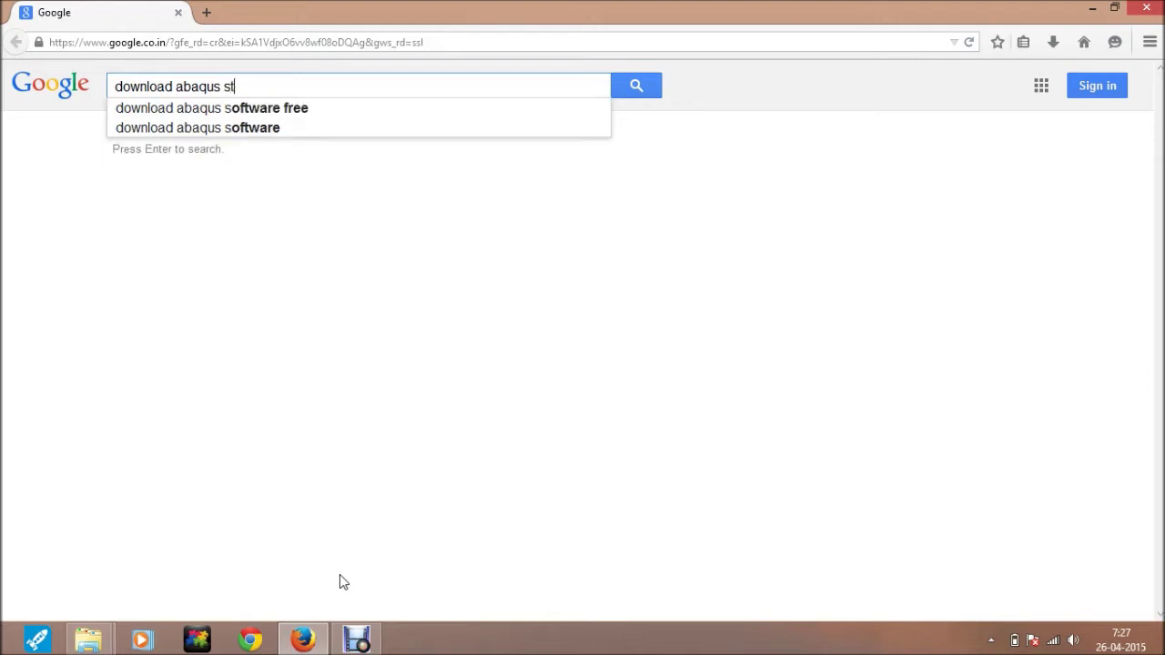
pyautogui.write('udent')
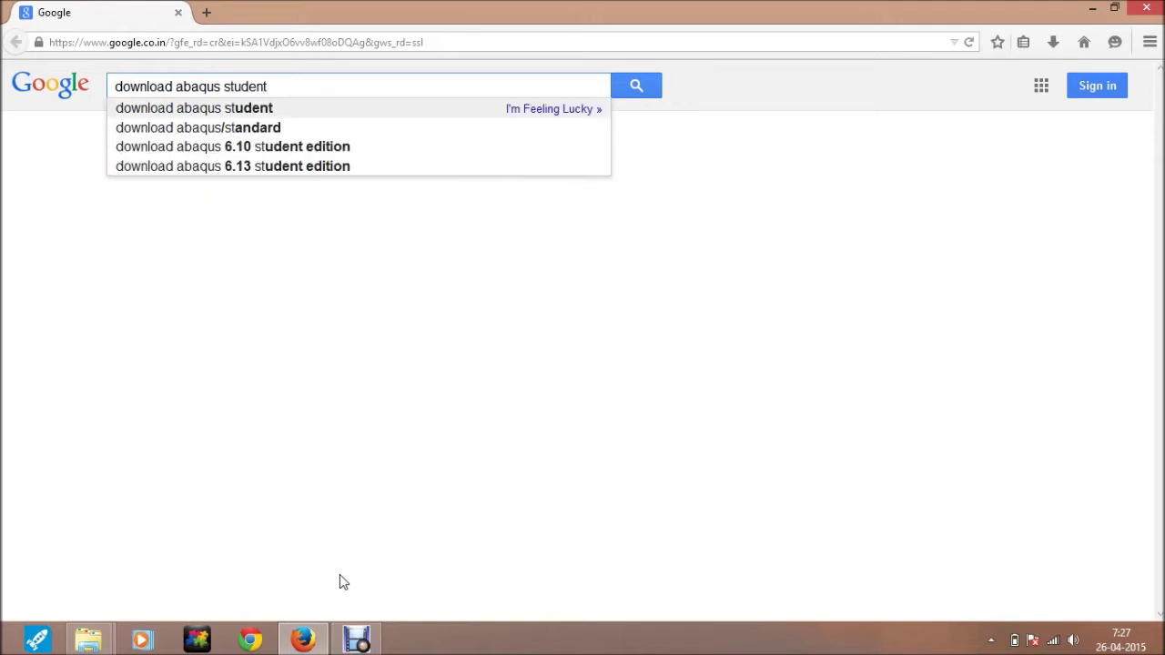
pyautogui.press('Down')
pyautogui.press('Down')
pyautogui.press('Down')
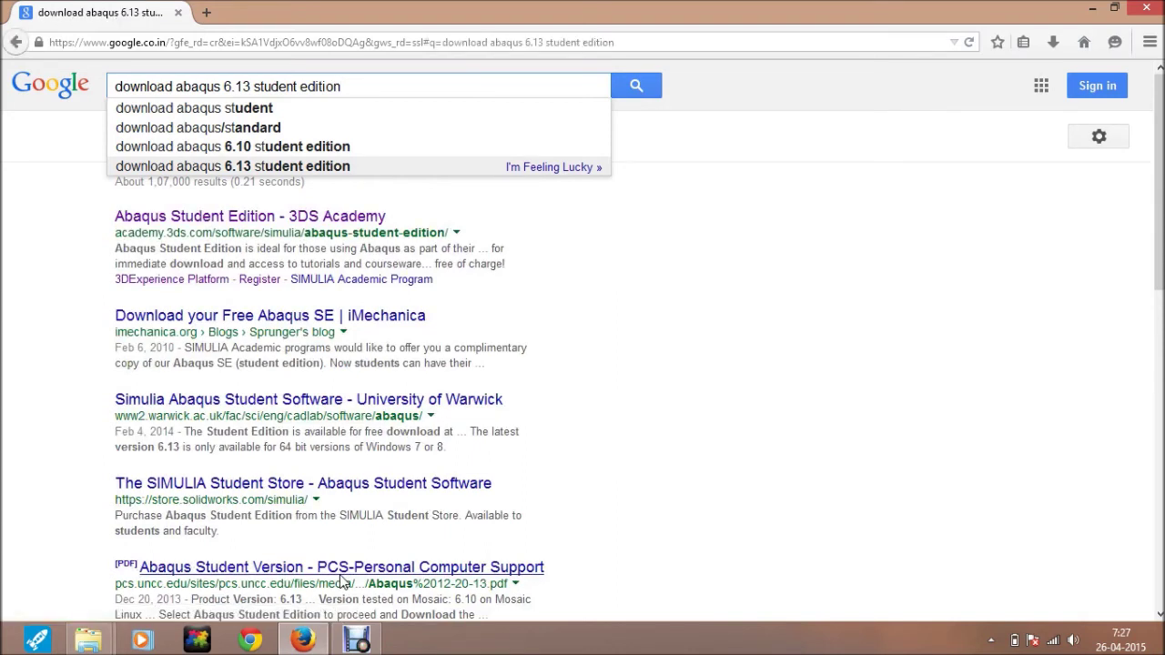
pyautogui.click(344, 581)
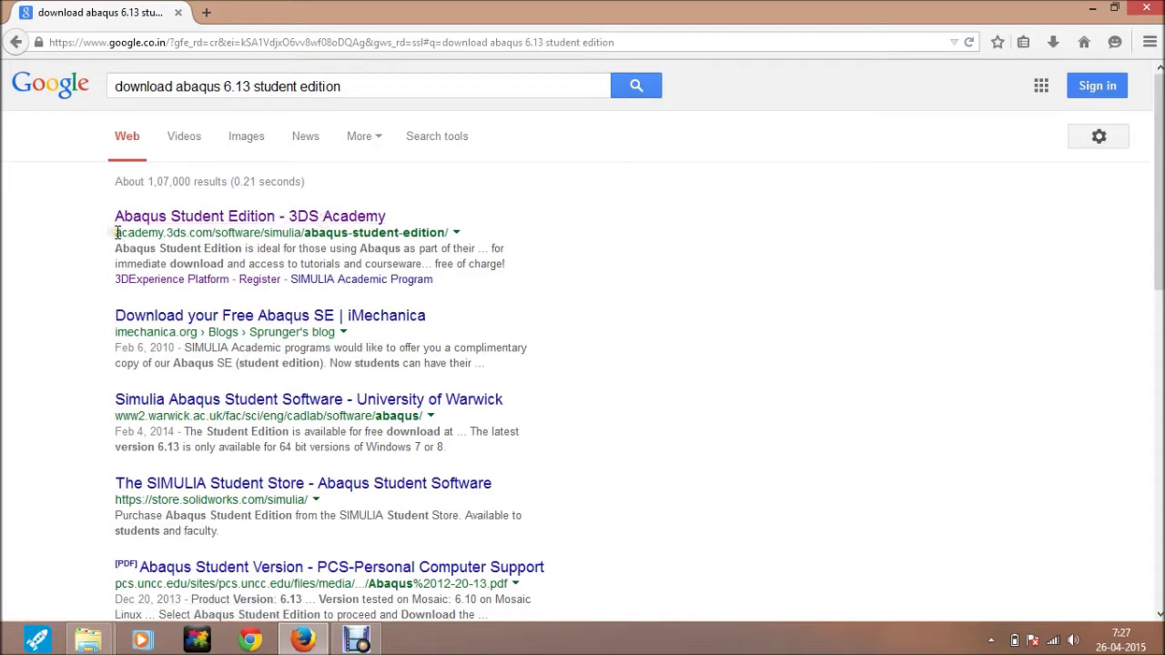
pyautogui.moveTo(116, 232); pyautogui.dragTo(212, 233)
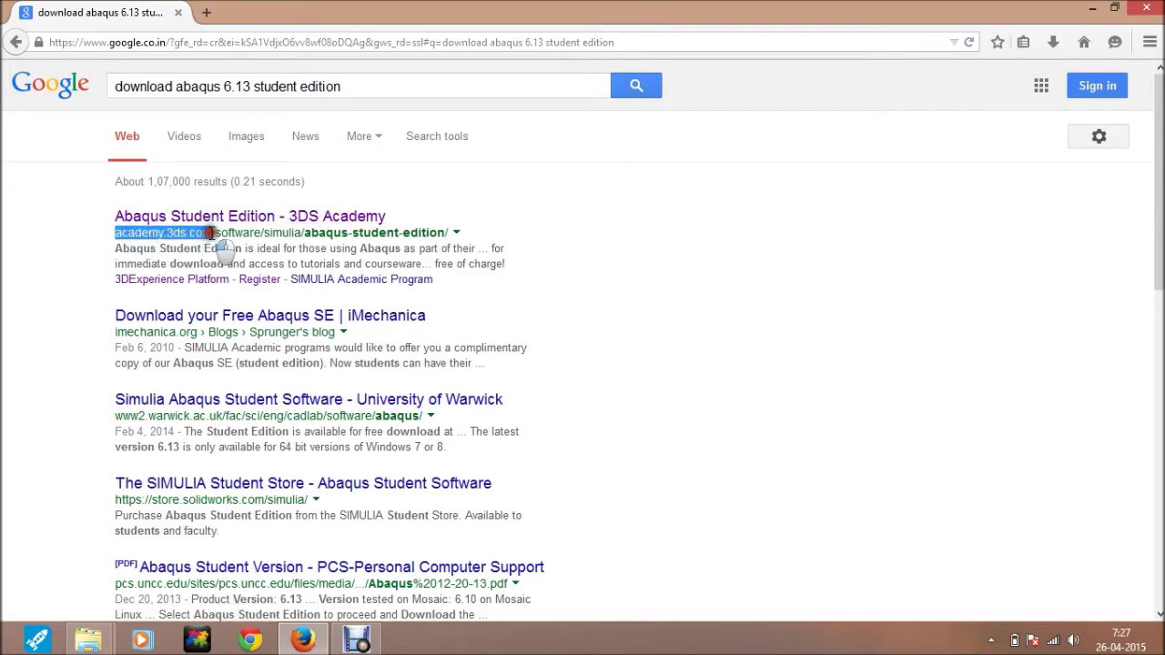
pyautogui.click(33, 247)
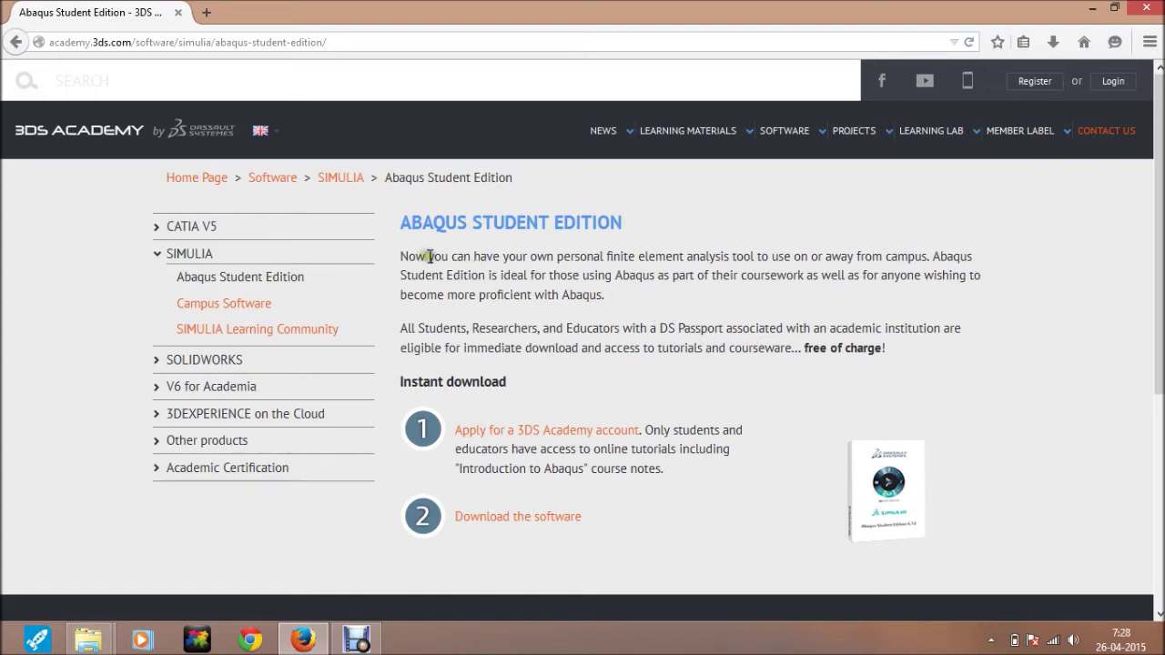
# Step: Review the Abaqus Student Edition description and open 'Download the software' in a new tab
pyautogui.moveTo(400, 256); pyautogui.dragTo(919, 367)
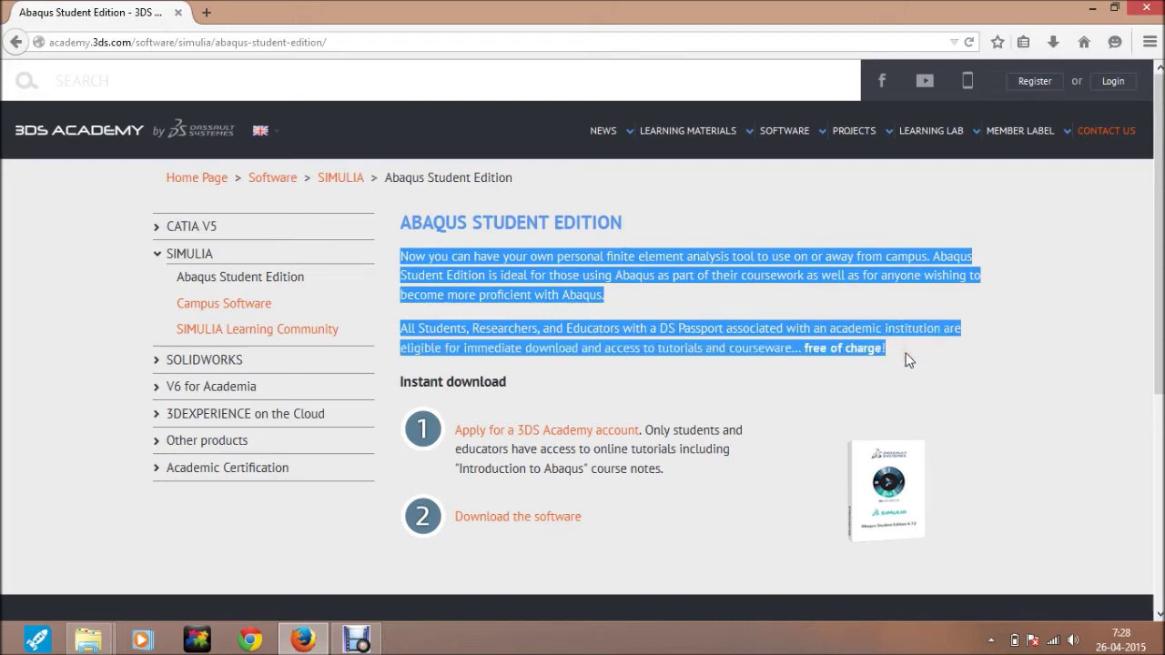
pyautogui.click(906, 357)
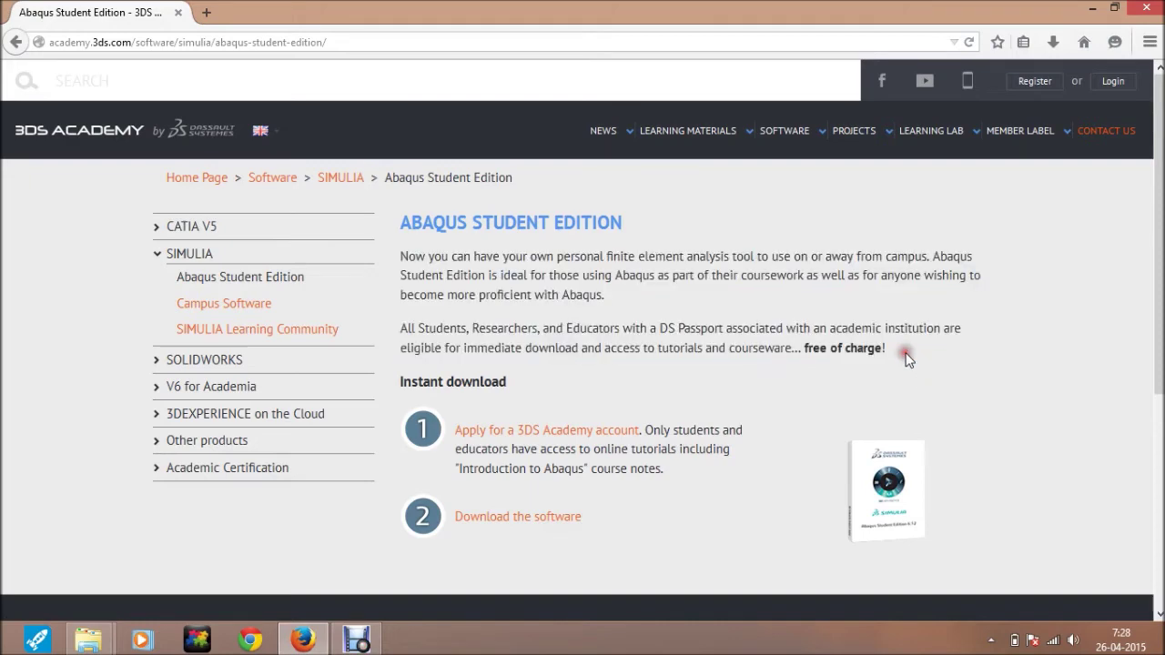
pyautogui.moveTo(891, 346); pyautogui.dragTo(813, 352)
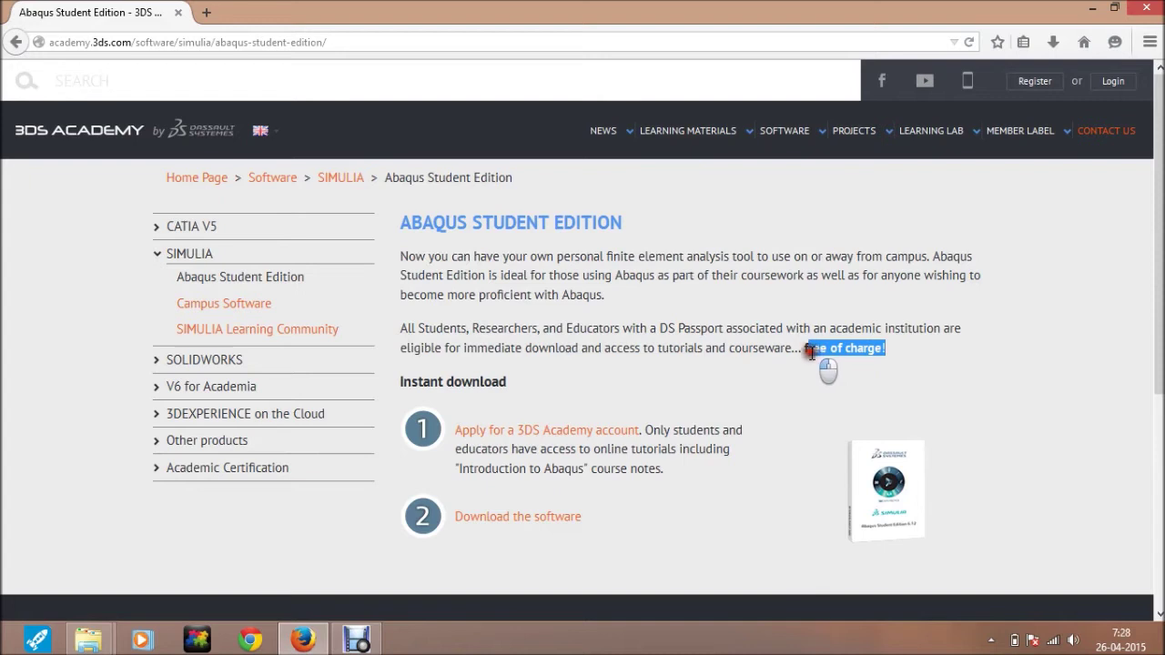
pyautogui.click(710, 399)
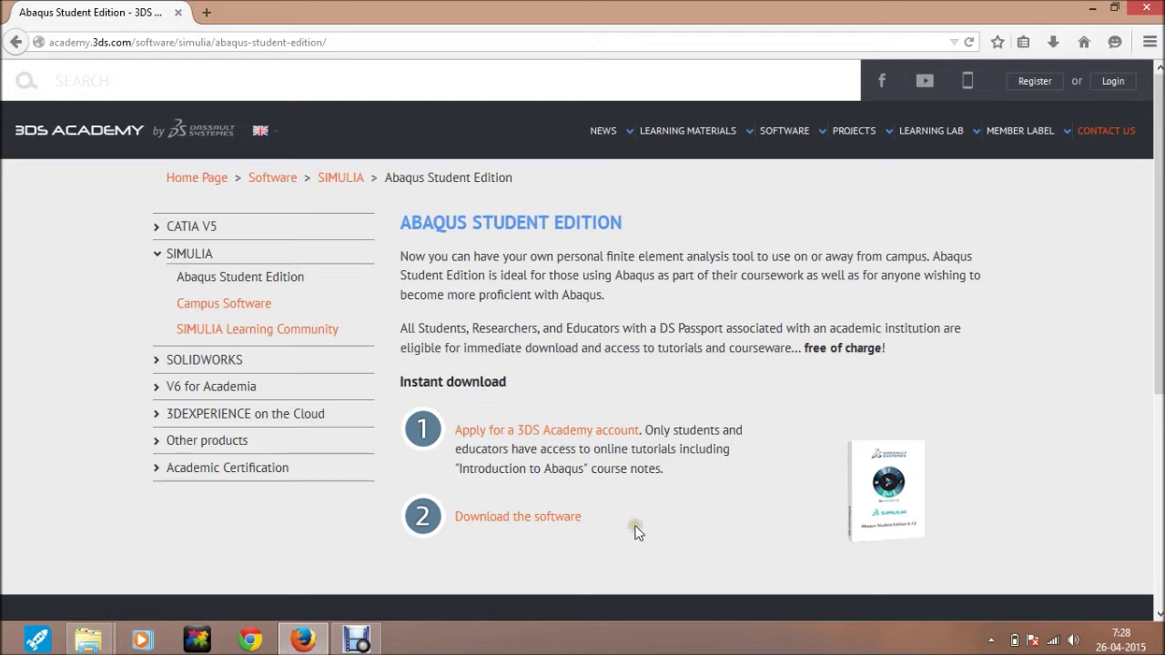
pyautogui.click(534, 519)
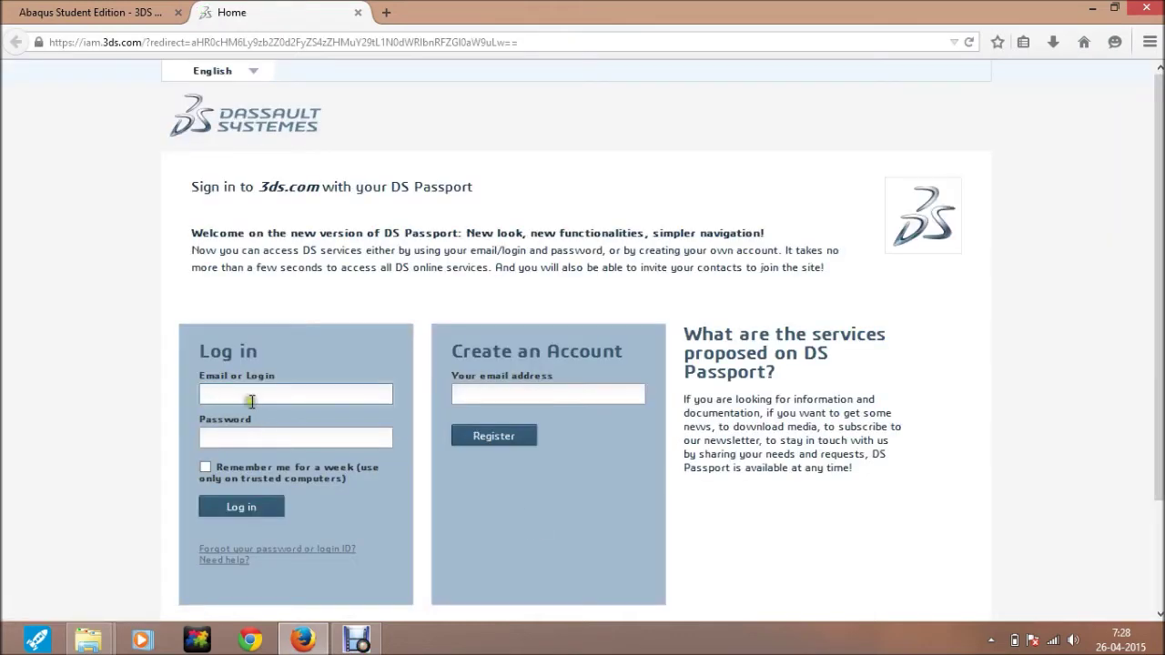
# Step: Enter the account login name and password in DS Passport and log in
pyautogui.click(289, 394)
pyautogui.write('hemant96')
pyautogui.click(267, 444)
pyautogui.write('••••••••')
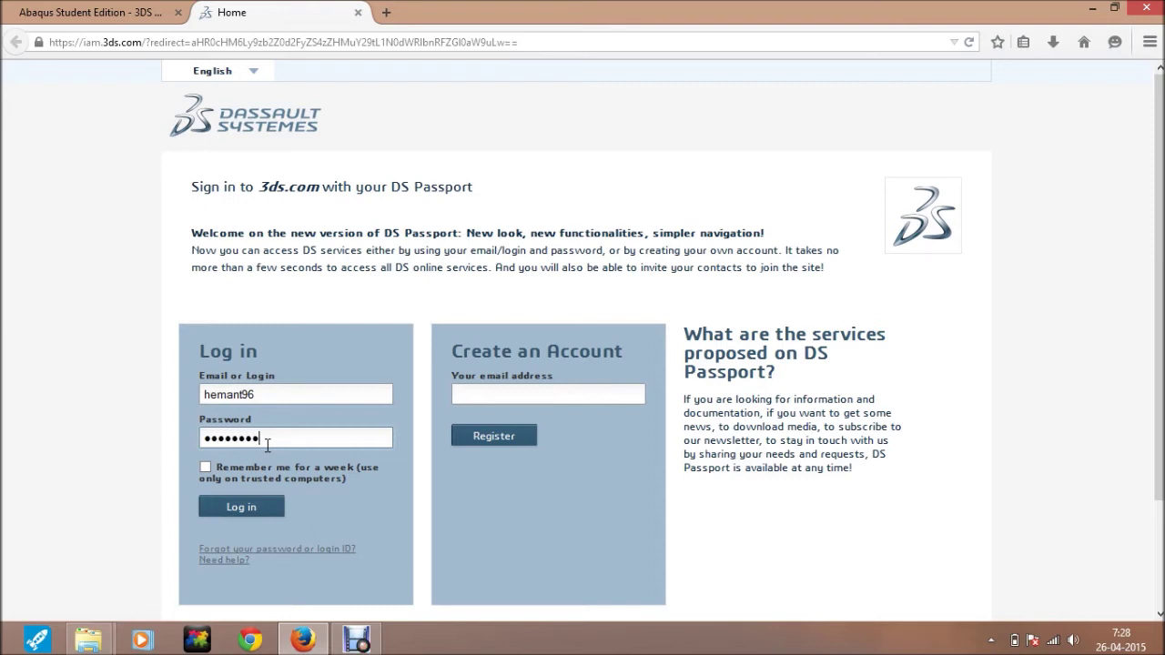
pyautogui.write('•')
pyautogui.click(532, 396)
pyautogui.click(235, 513)
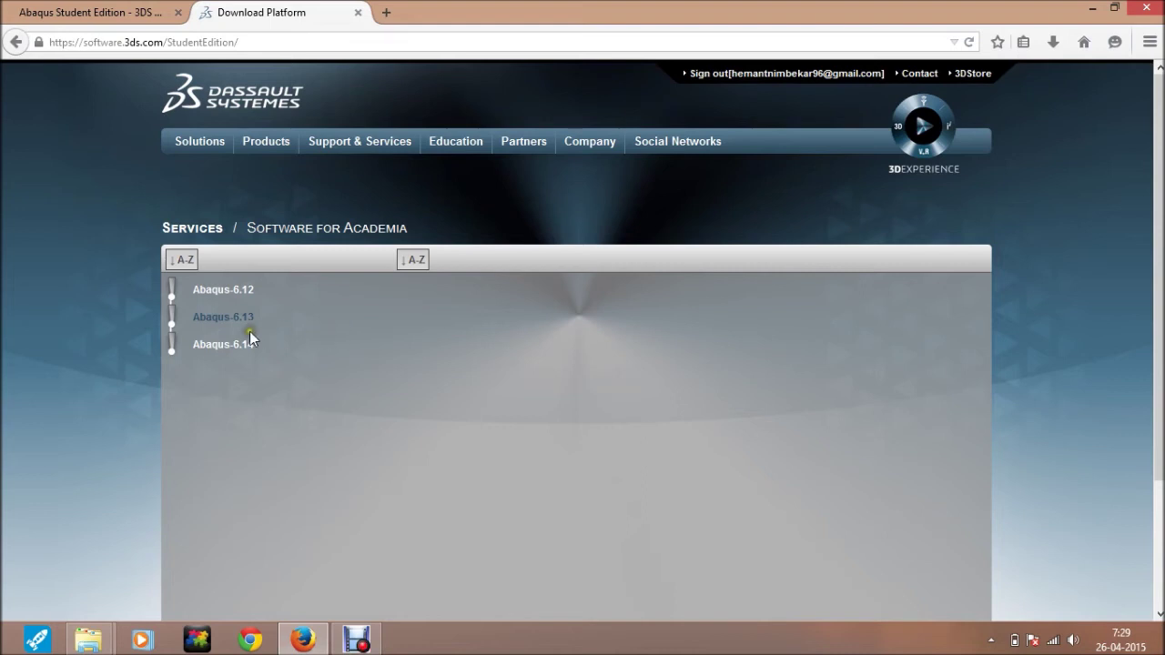
# Step: Expand Abaqus-6.14 and start downloading the SIMULIA_Abaqus_6.14 win86_64 .exe installer
pyautogui.click(238, 351)
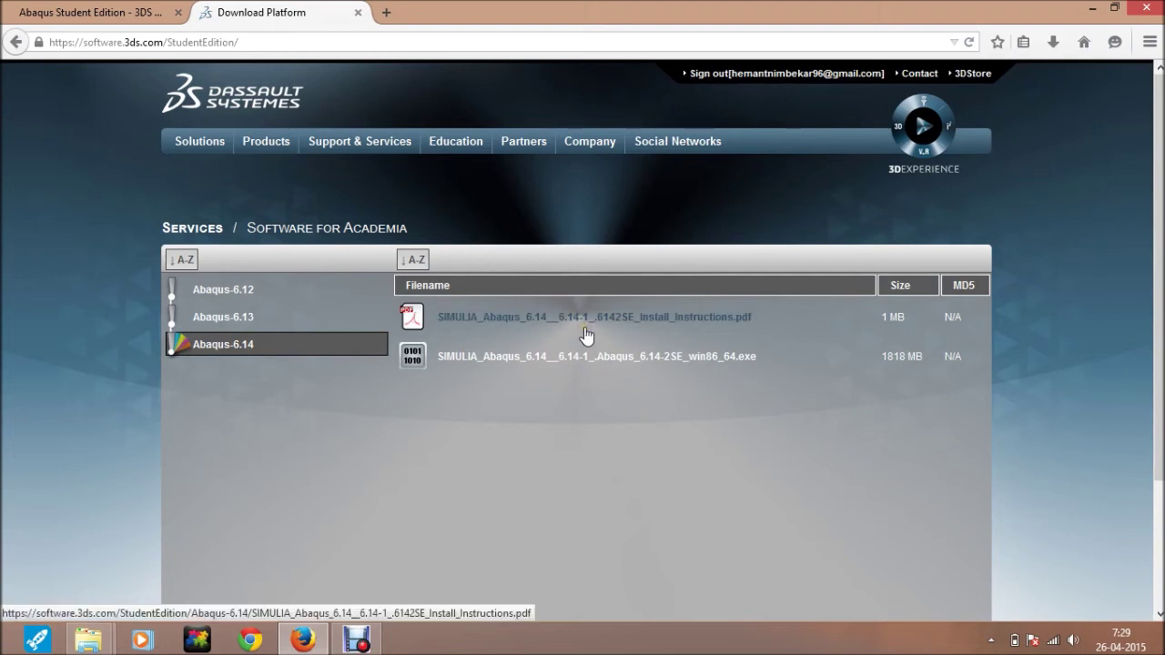
pyautogui.click(742, 320)
pyautogui.click(608, 357)
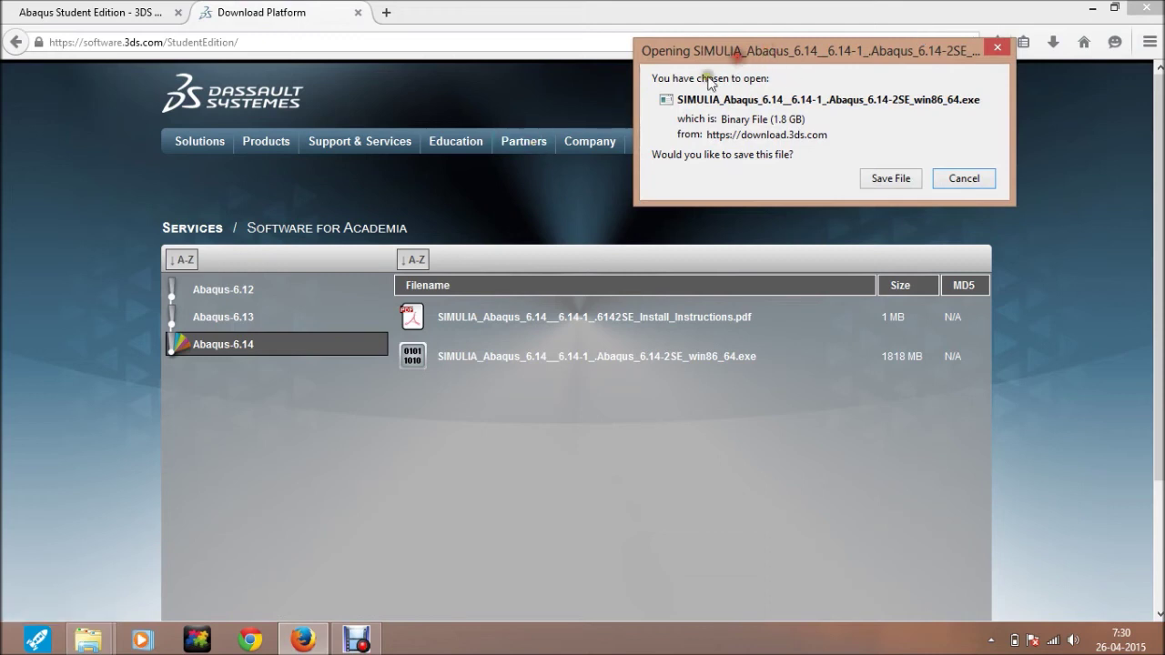
# Step: Save the 1.8 GB Abaqus installer and check its progress in the Downloads panel
pyautogui.click(882, 181)
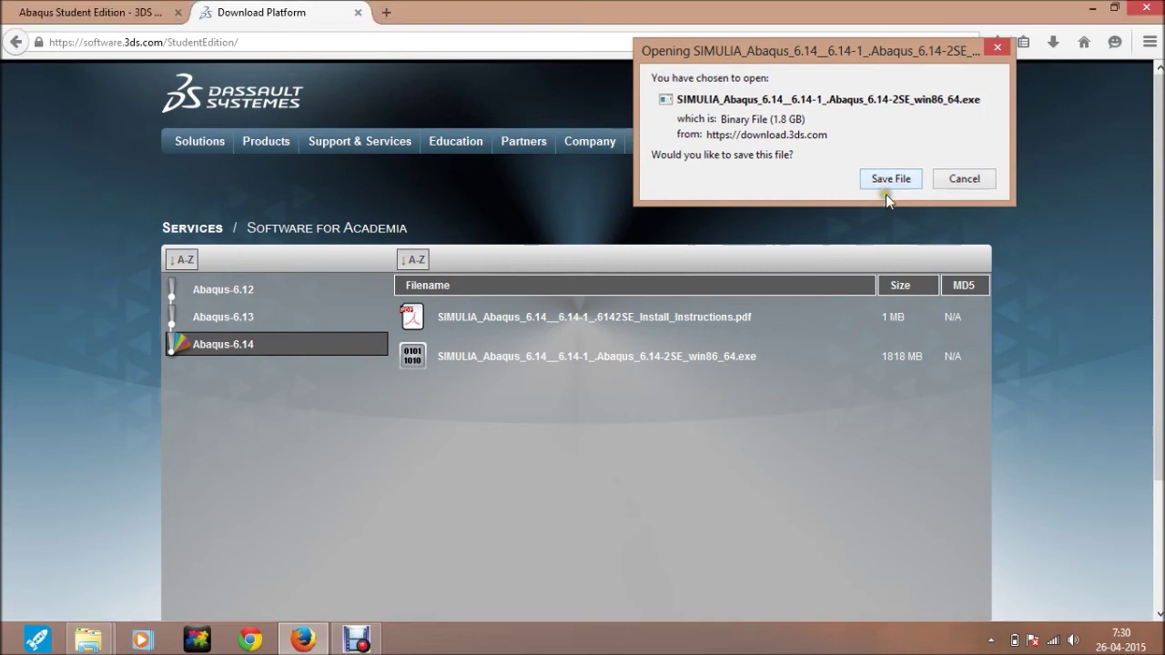
pyautogui.click(1051, 42)
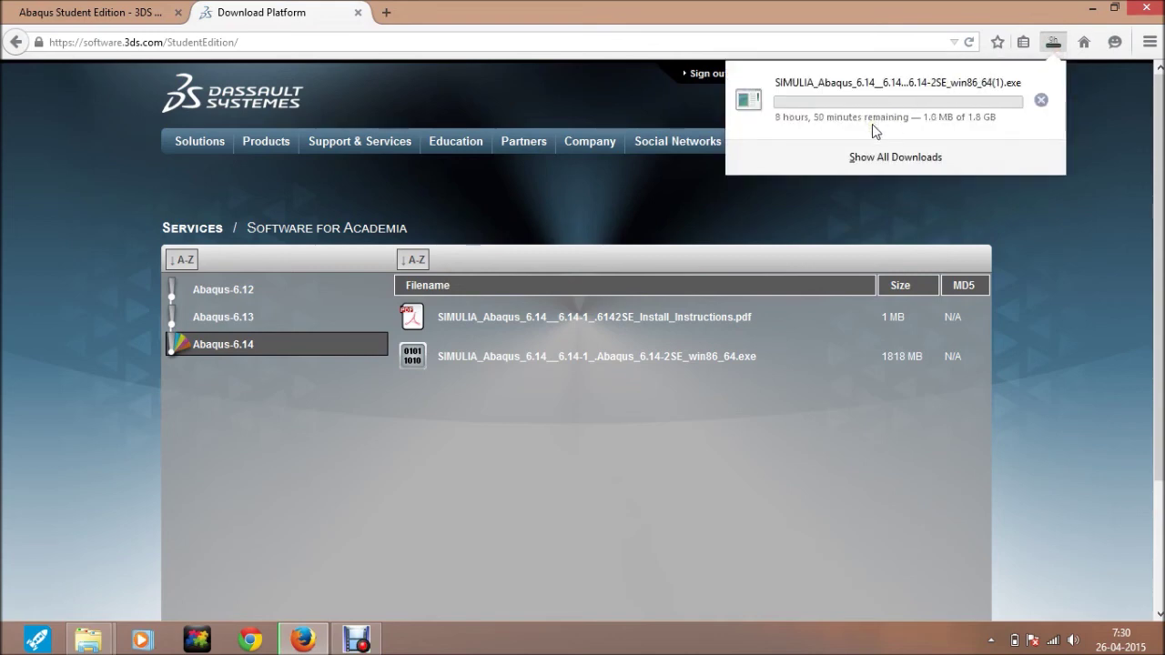
pyautogui.click(1085, 217)
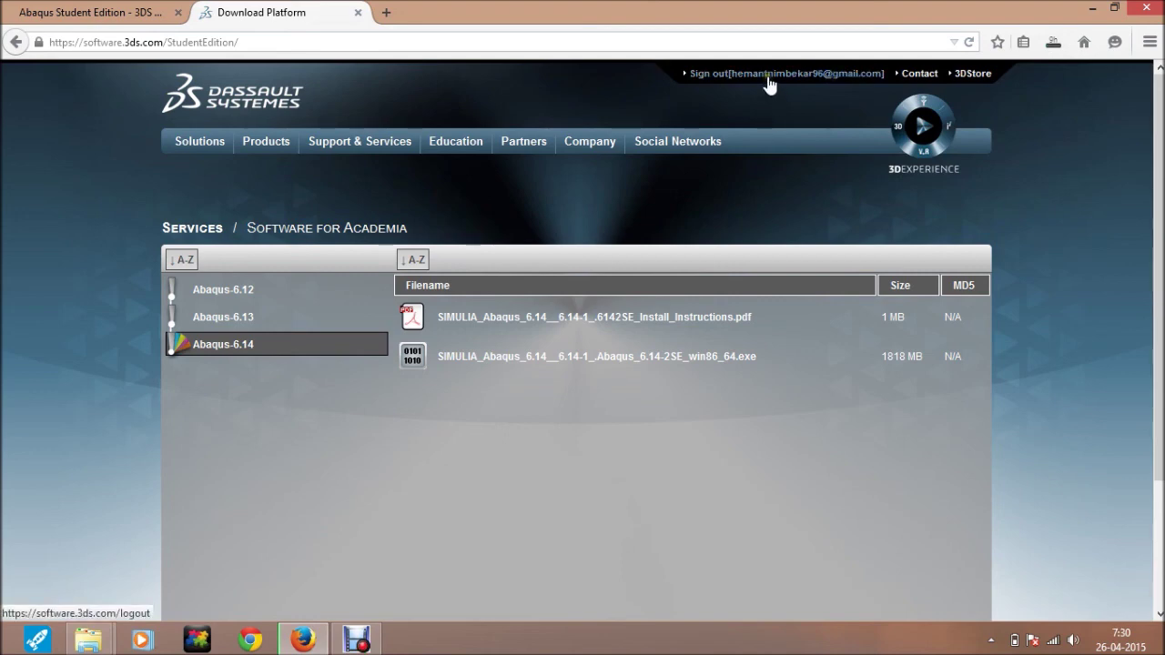
# Step: Sign out of 3DS Academy, then confirm the installer download is still running
pyautogui.click(702, 80)
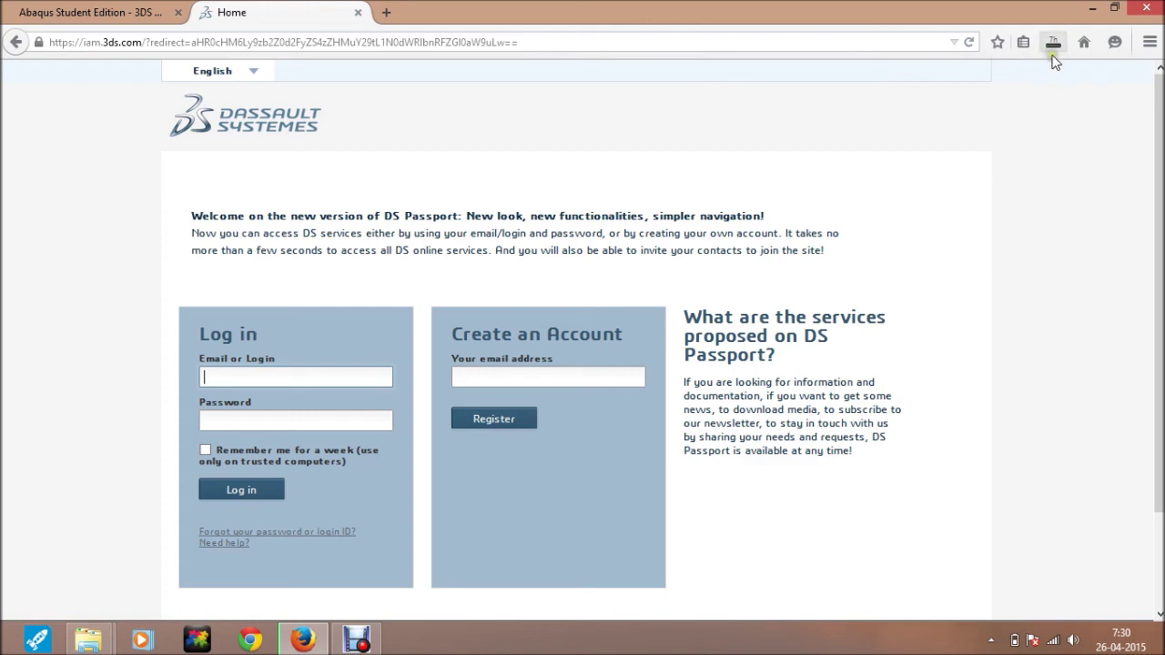
pyautogui.click(1052, 53)
pyautogui.click(1057, 187)
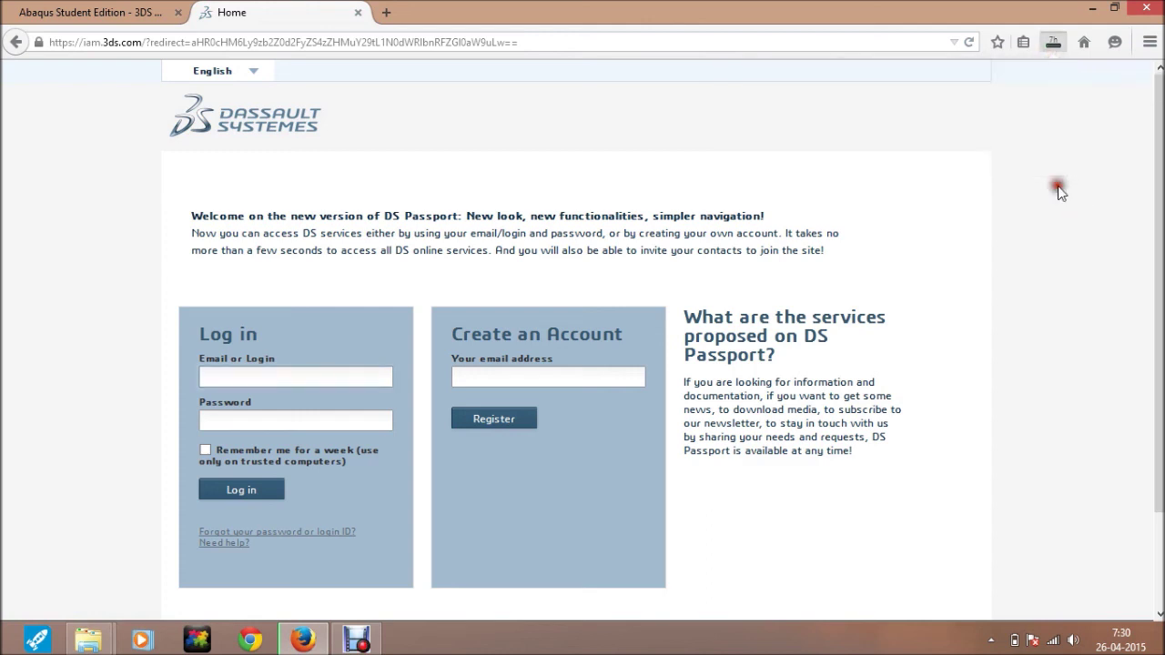